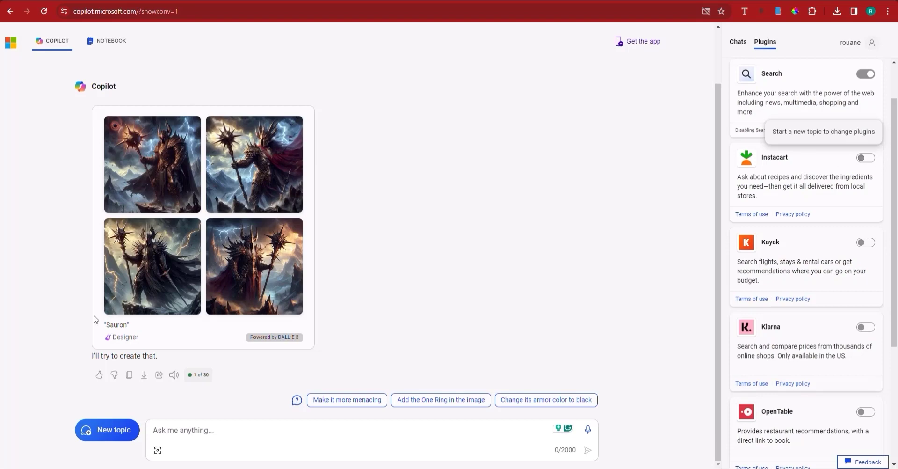
- Start a new topic and type a request for a pizza napolitana recipe and ordering its ingredients
{"action": "left_click", "coordinate": [100, 442]}
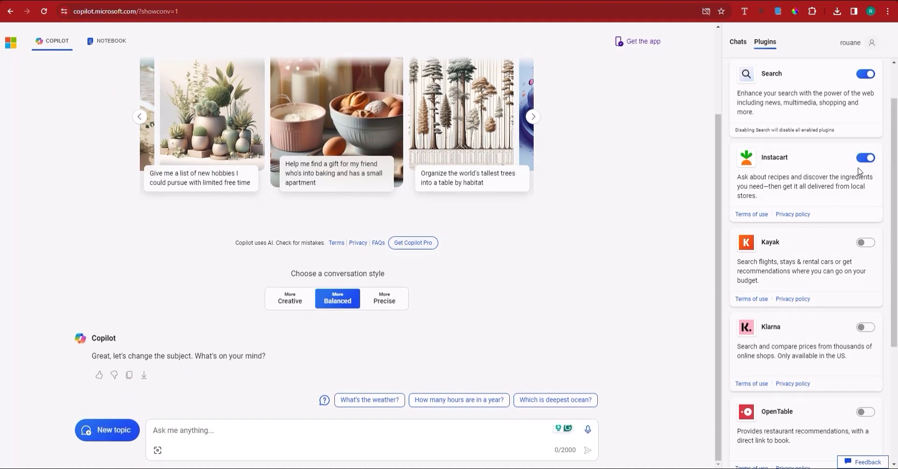
{"action": "left_click", "coordinate": [211, 429]}
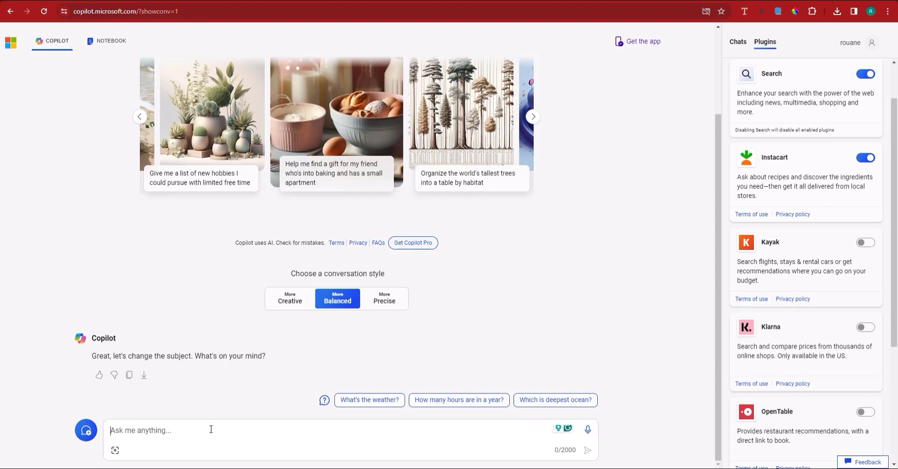
{"action": "type", "text": "give"}
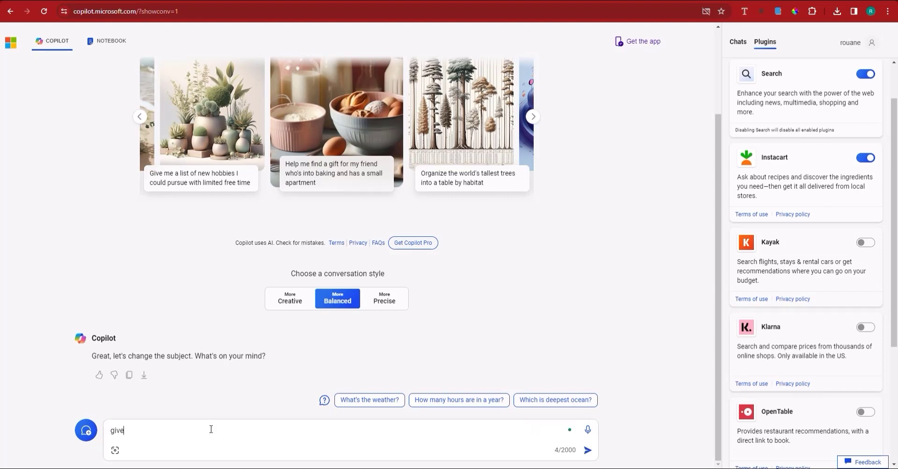
{"action": "type", "text": " me the recipe "}
{"action": "type", "text": "too "}
{"action": "type", "text": " coo"}
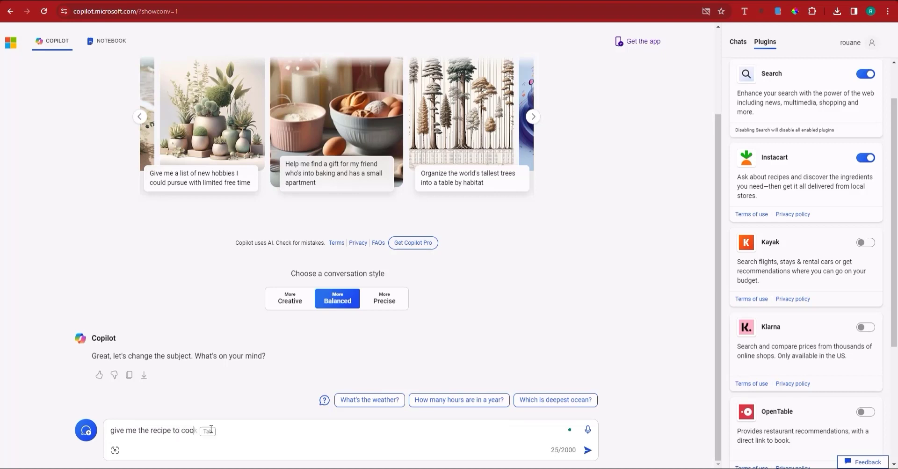
{"action": "type", "text": "k a pizza napolitana"}
{"action": "type", "text": ", "}
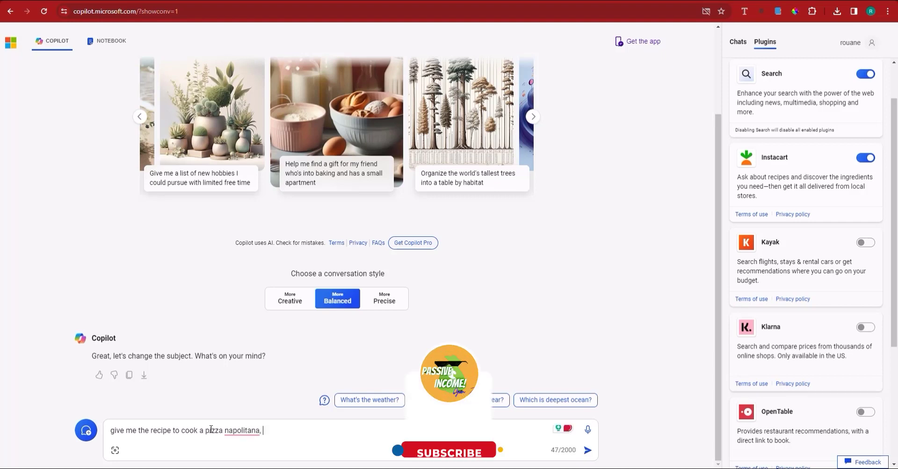
{"action": "type", "text": "an"}
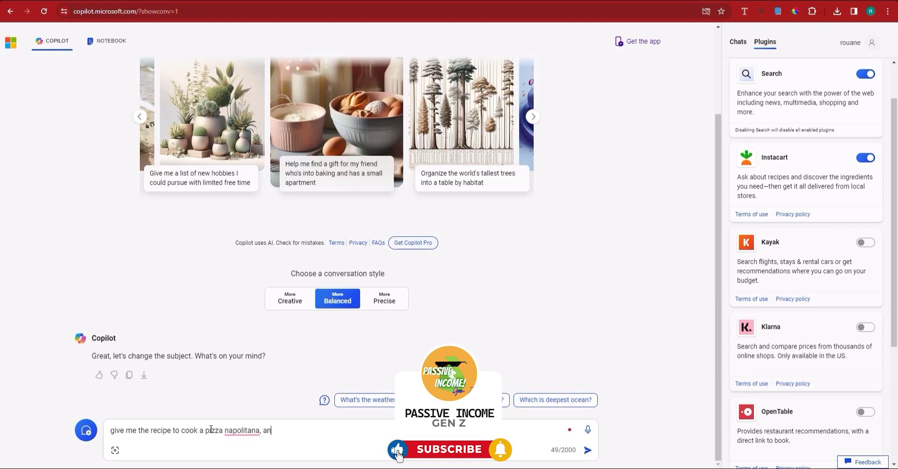
{"action": "type", "text": "d also I want to "}
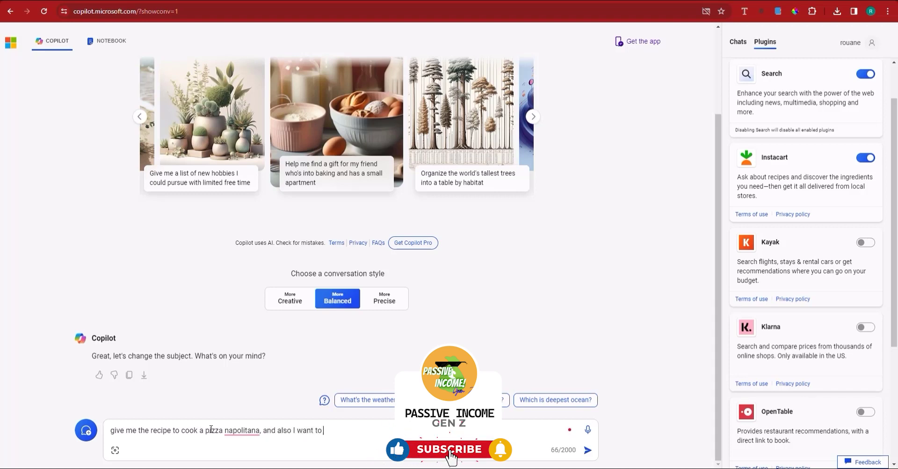
{"action": "type", "text": "order the in"}
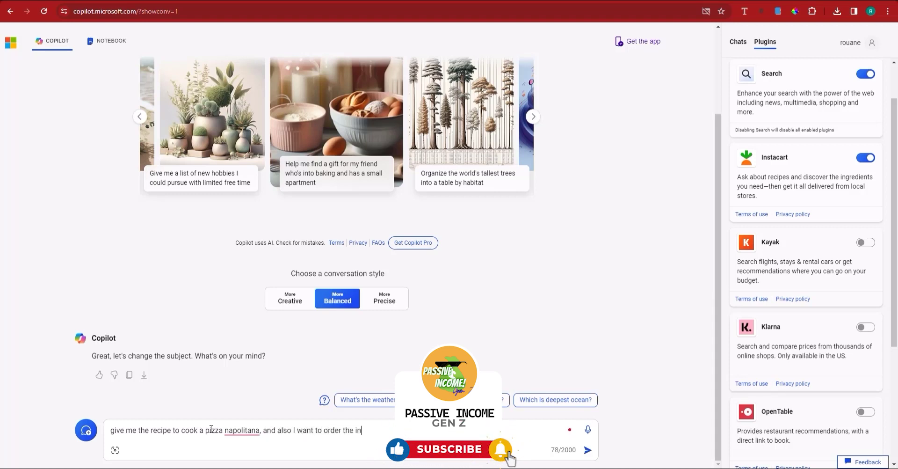
{"action": "type", "text": "gredients."}
- Send the pizza recipe request and stop the spoken readout of Copilot's reply
{"action": "key", "text": "Return"}
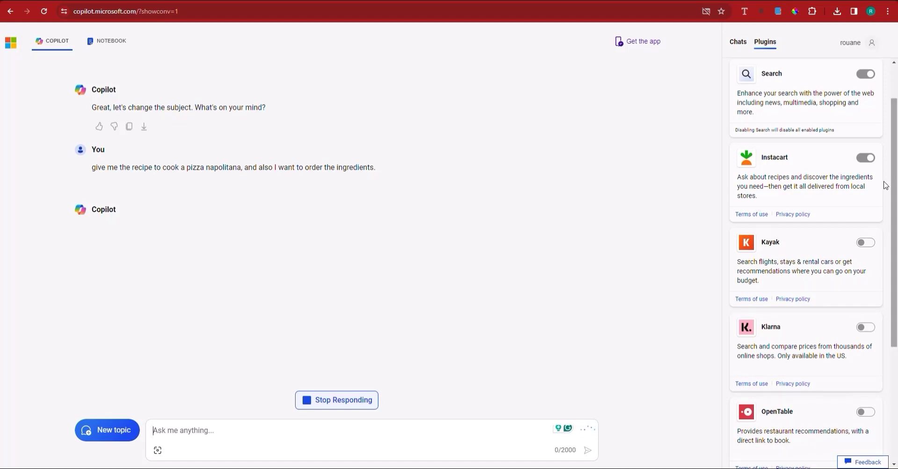
{"action": "scroll", "coordinate": [857, 261], "scroll_direction": "down", "scroll_amount": 1}
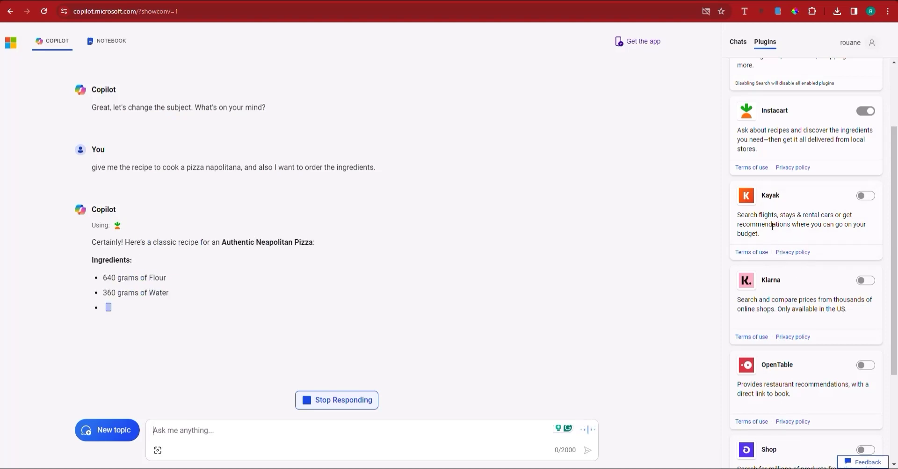
{"action": "left_click", "coordinate": [588, 434]}
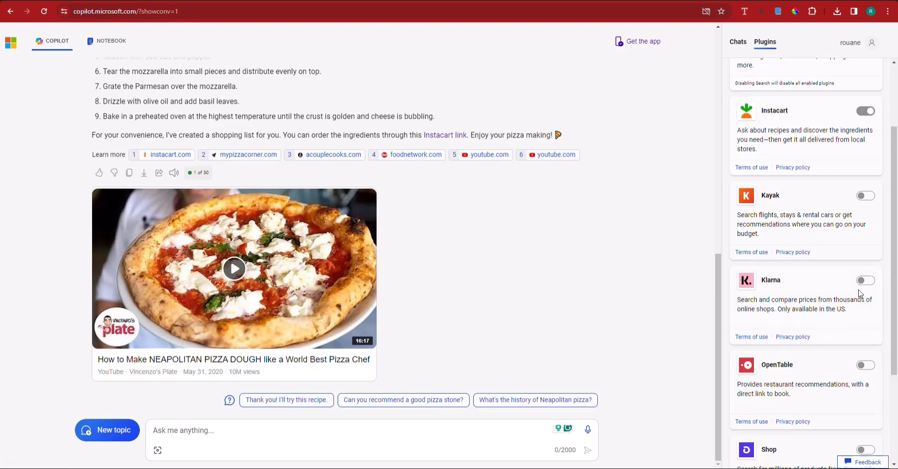
- Start a new topic with Instacart off and Klarna on, and type the $300 computer-budget question
{"action": "left_click", "coordinate": [865, 111]}
{"action": "left_click", "coordinate": [98, 429]}
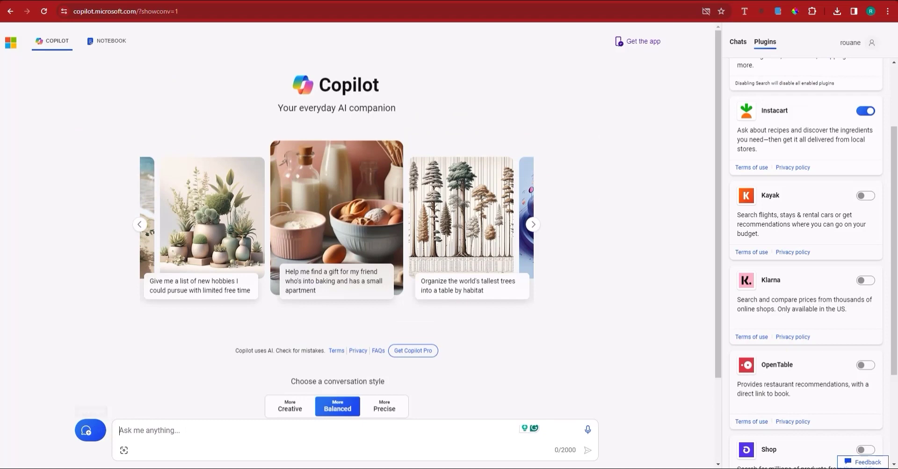
{"action": "left_click", "coordinate": [865, 112]}
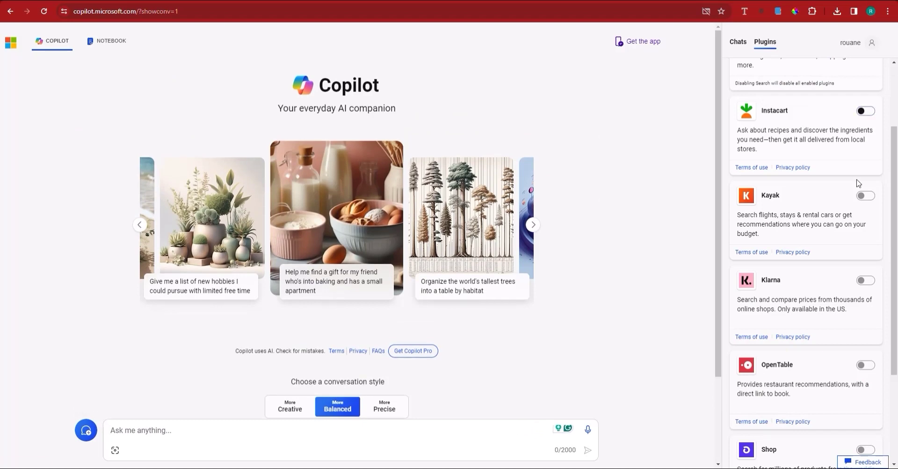
{"action": "left_click", "coordinate": [865, 281]}
{"action": "left_click", "coordinate": [208, 442]}
{"action": "type", "text": "I am"}
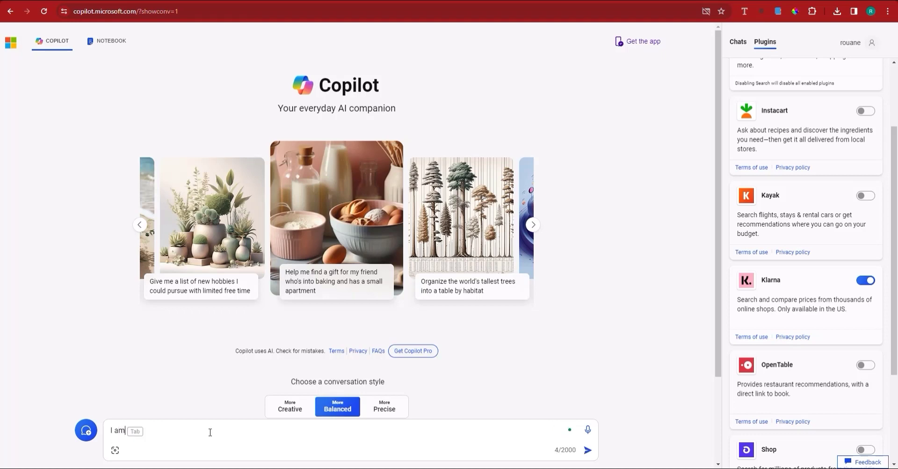
{"action": "type", "text": " trying buy a co"}
{"action": "type", "text": "mpute"}
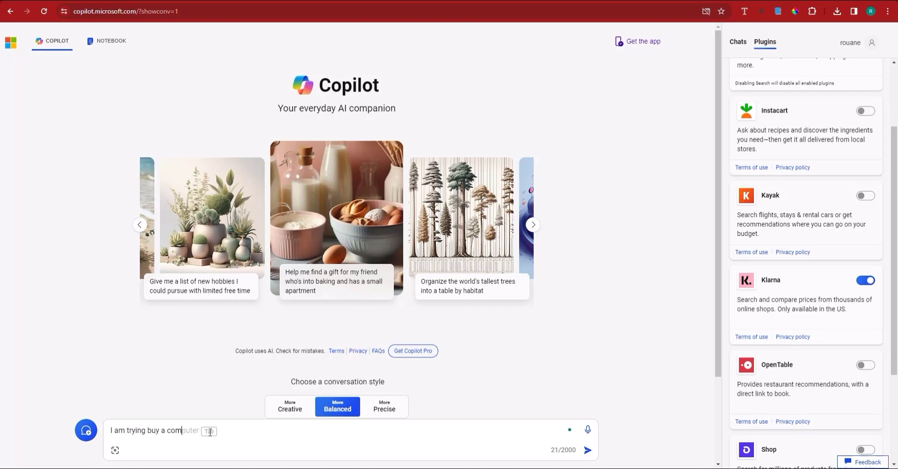
{"action": "type", "text": "r for "}
{"action": "type", "text": "300 dollars, an"}
{"action": "type", "text": "d that is my "}
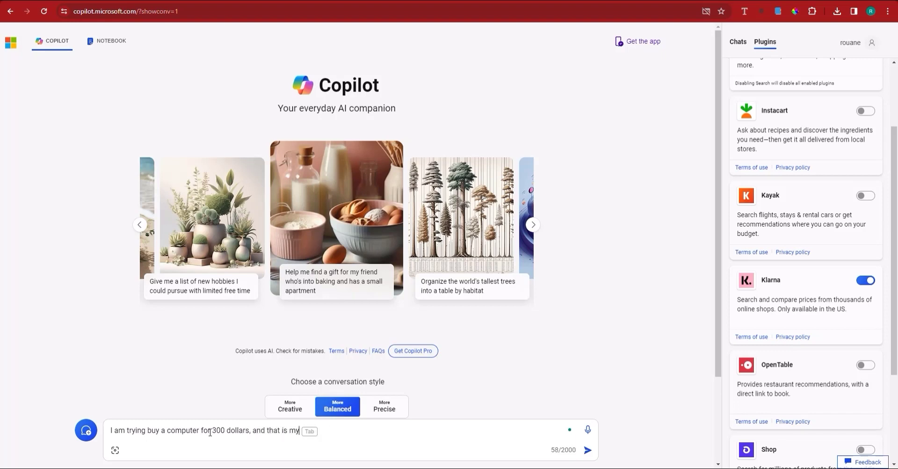
{"action": "type", "text": "budget."}
{"action": "type", "text": " Suggest a l"}
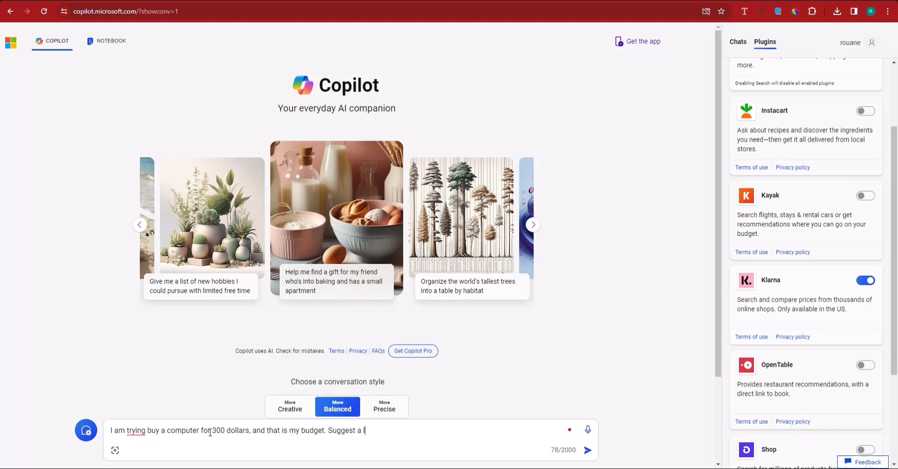
{"action": "type", "text": "ist of stores "}
{"action": "type", "text": "that sell the c"}
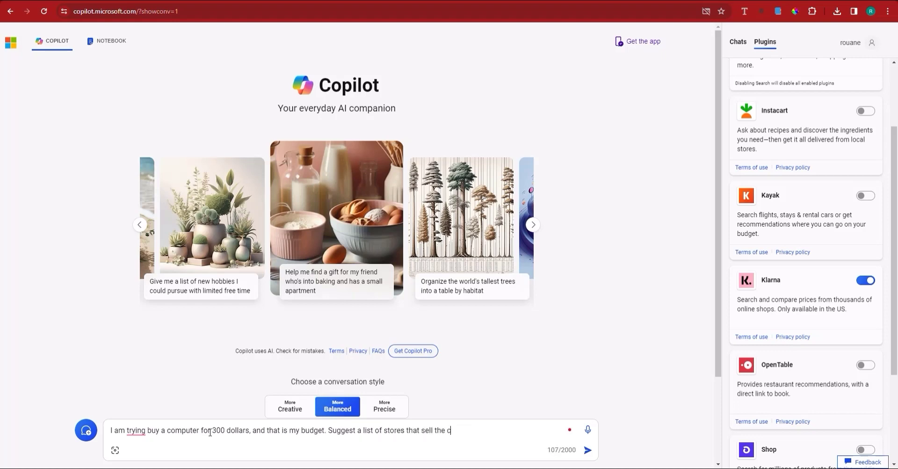
{"action": "type", "text": "omputer and the p"}
{"action": "type", "text": "rice oper"}
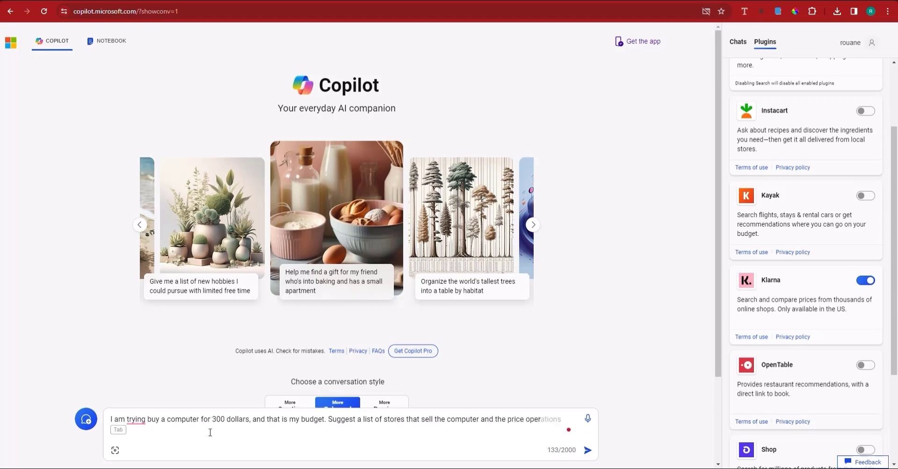
- Finish the request with 'per store.' and send it
{"action": "key", "text": "BackSpace"}
{"action": "key", "text": "BackSpace"}
{"action": "key", "text": "BackSpace"}
{"action": "type", "text": "per store."}
{"action": "key", "text": "Return"}
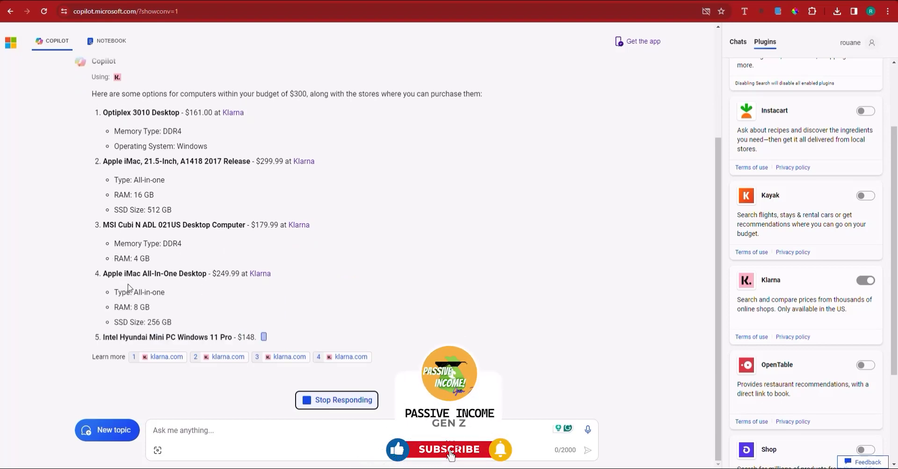
- Stop Copilot's reply and open the Klarna link for the Optiplex 3010 Desktop
{"action": "left_click", "coordinate": [325, 400]}
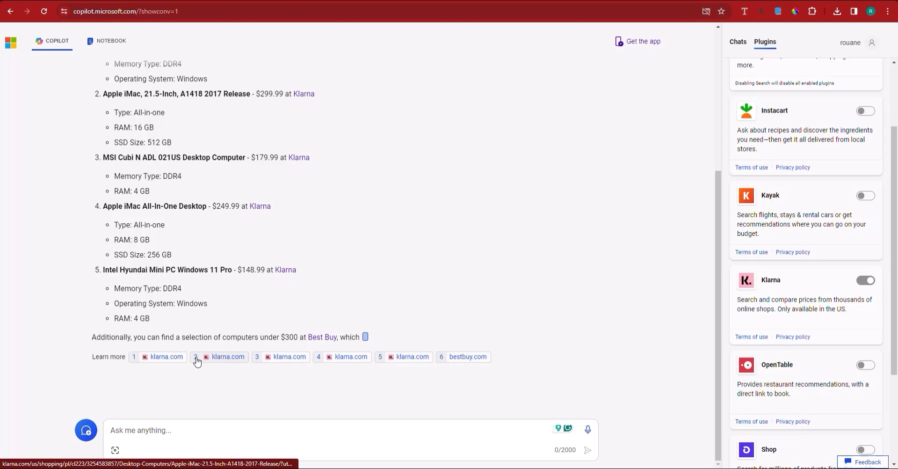
{"action": "scroll", "coordinate": [120, 170], "scroll_direction": "up", "scroll_amount": 2}
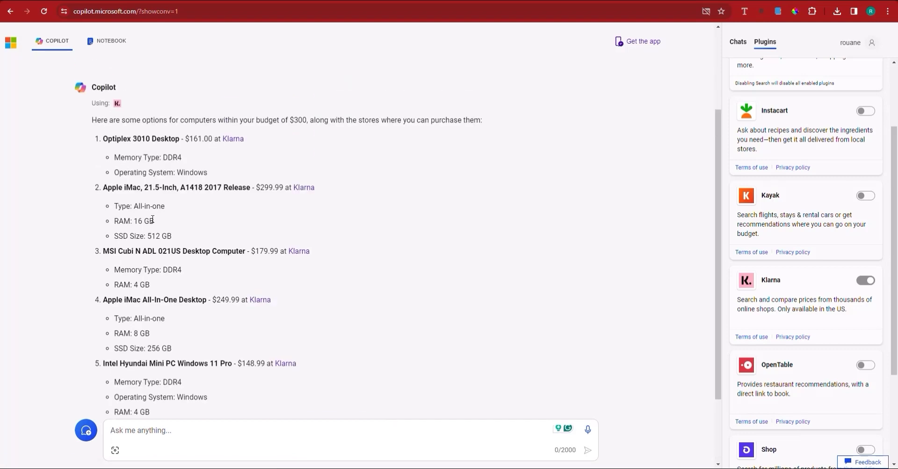
{"action": "scroll", "coordinate": [164, 234], "scroll_direction": "down", "scroll_amount": 1}
{"action": "left_click", "coordinate": [173, 407]}
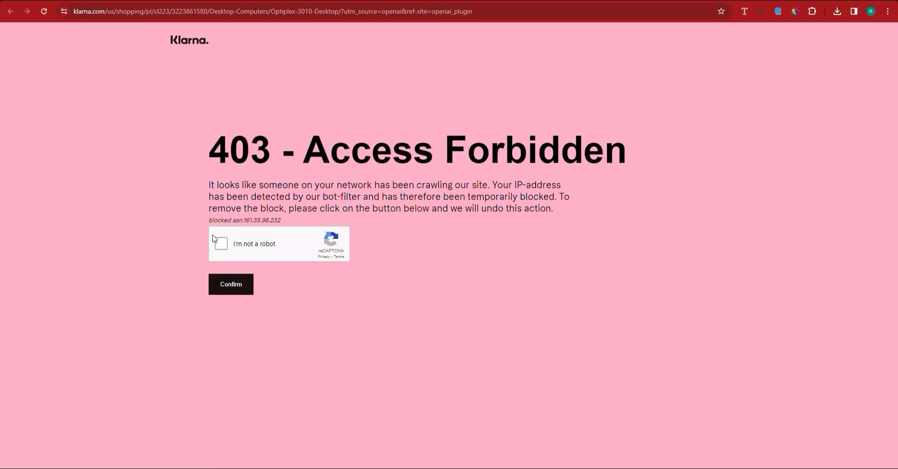
- Pass Klarna's 'I'm not a robot' check to reveal the Optiplex 3010 listing at $161.00
{"action": "left_click", "coordinate": [221, 243]}
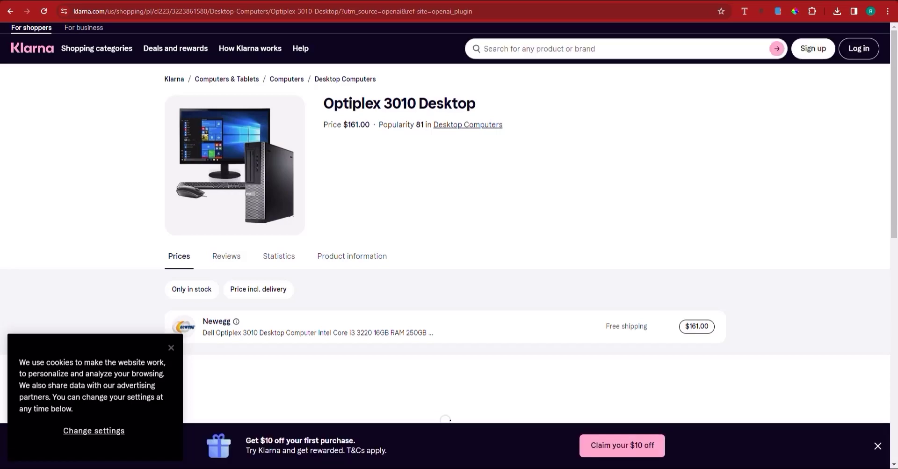
- Close the Klarna tab, start a Suno-enabled topic, and type the one-minute Jack Sparrow shanty prompt
{"action": "key", "text": "ctrl+w"}
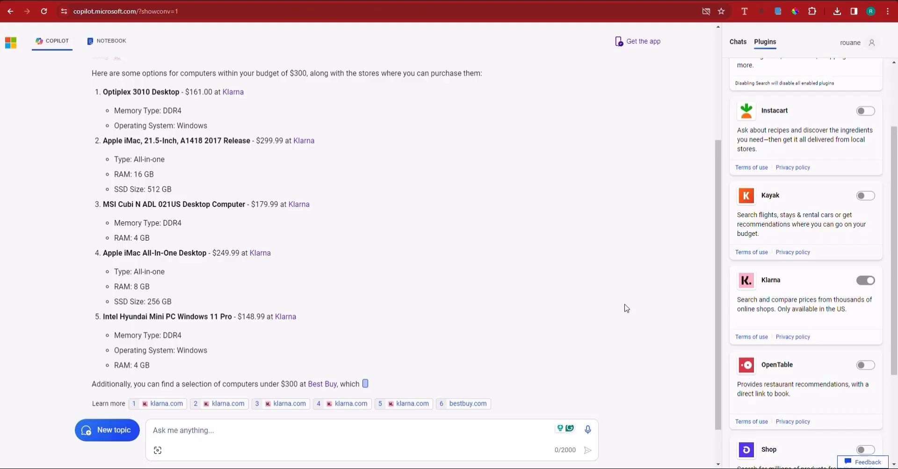
{"action": "scroll", "coordinate": [795, 309], "scroll_direction": "down", "scroll_amount": 2}
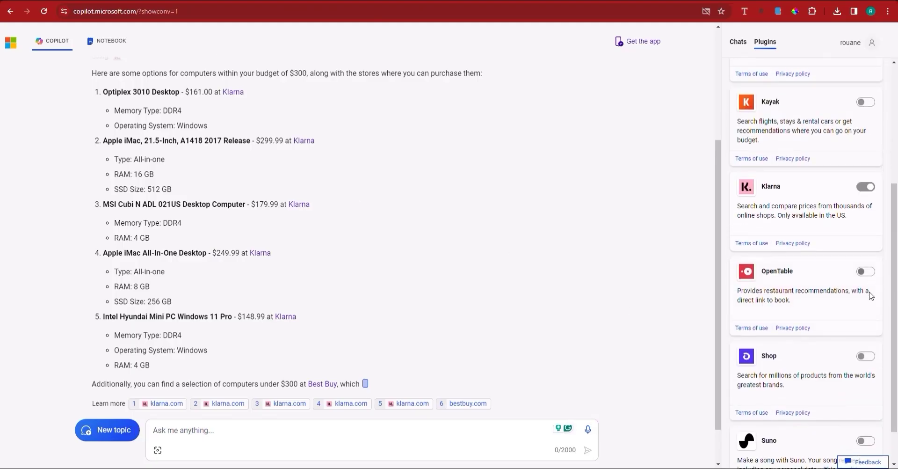
{"action": "scroll", "coordinate": [861, 318], "scroll_direction": "down", "scroll_amount": 1}
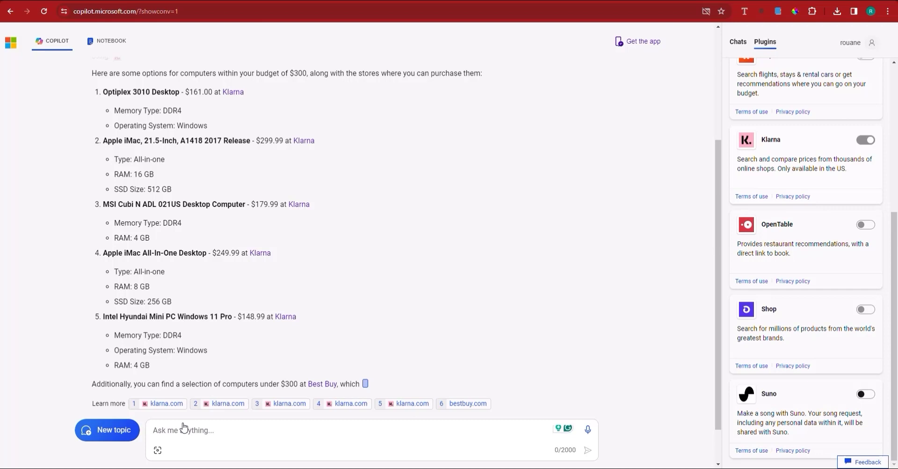
{"action": "left_click", "coordinate": [112, 429]}
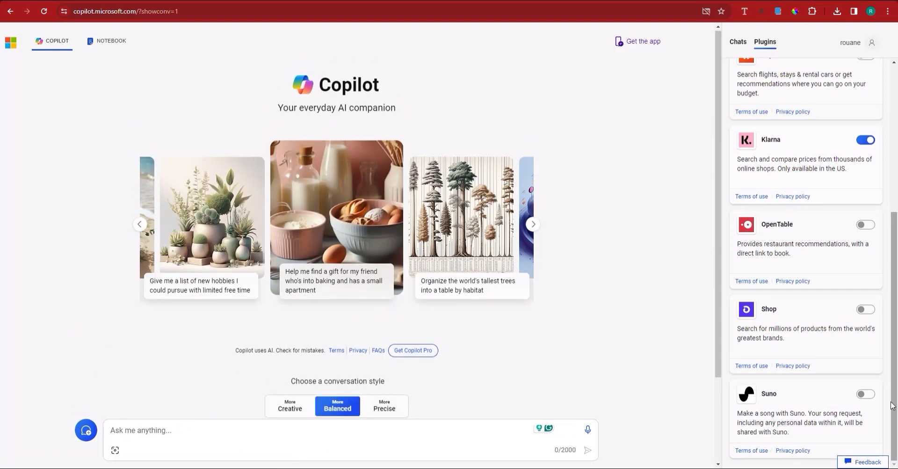
{"action": "left_click", "coordinate": [869, 396]}
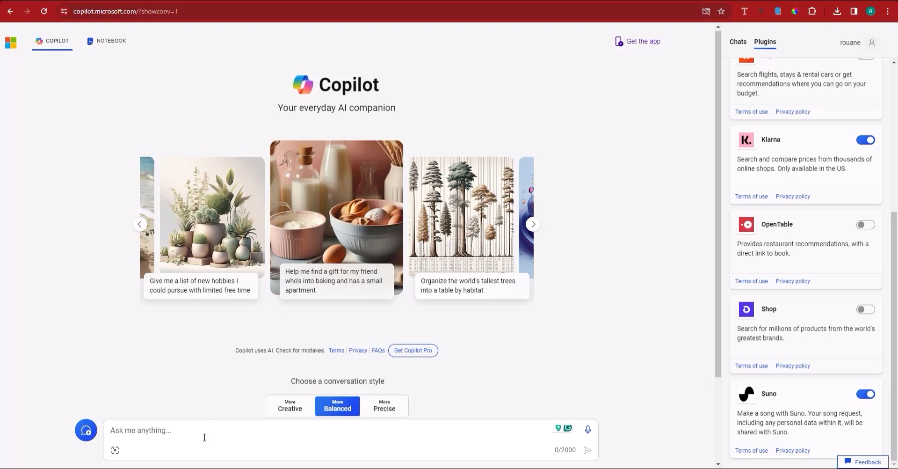
{"action": "type", "text": "CREATE A "}
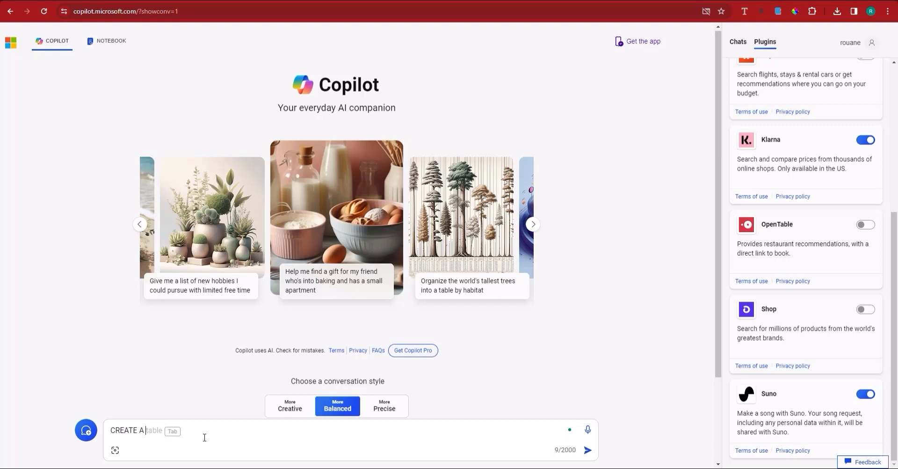
{"action": "type", "text": "1 mi"}
{"action": "type", "text": "nute m"}
{"action": "type", "text": "usic sea "}
{"action": "type", "text": "shanty ab"}
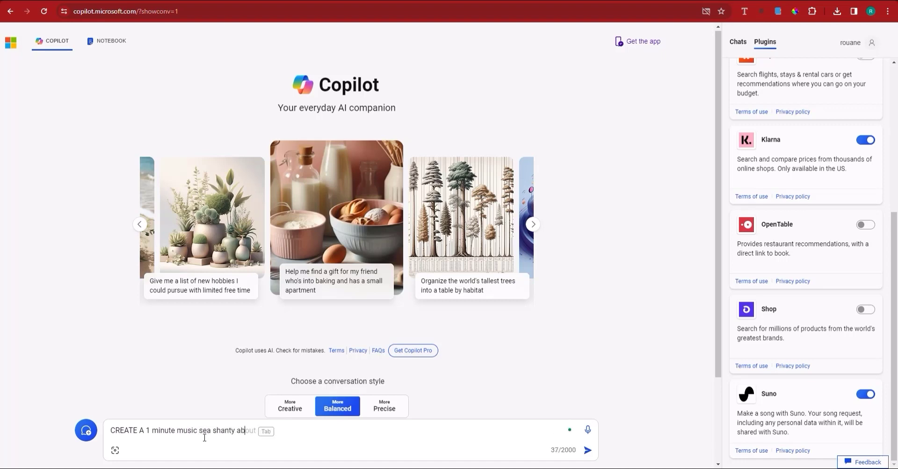
{"action": "type", "text": "out jack s"}
{"action": "type", "text": "parrow"}
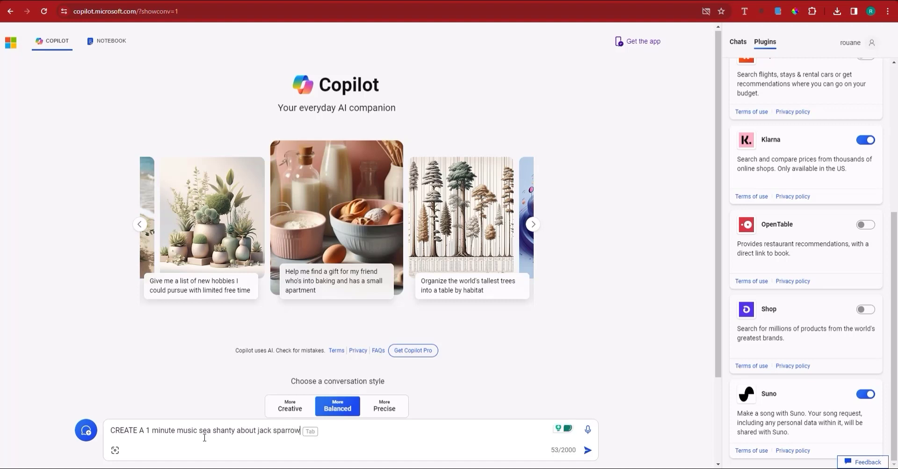
{"action": "type", "text": "."}
- Send the shanty prompt and download the generated song 'Jack Sparrow's Lament'
{"action": "key", "text": "Return"}
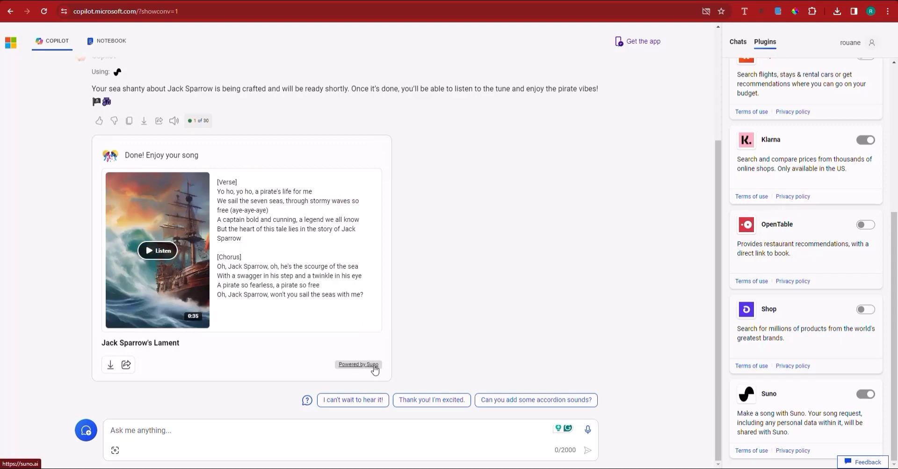
{"action": "left_click", "coordinate": [110, 367]}
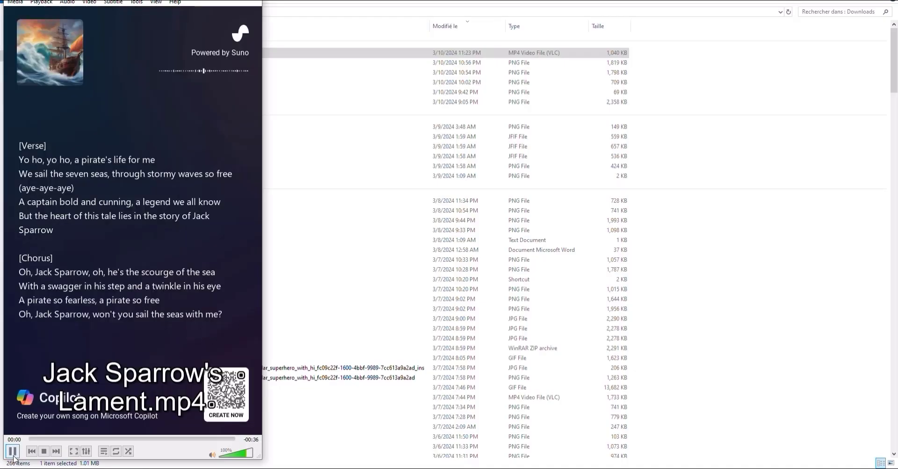
- Replay 'Jack Sparrow's Lament' full screen in VLC from the beginning
{"action": "left_click", "coordinate": [13, 451]}
{"action": "double_click", "coordinate": [234, 332]}
{"action": "scroll", "coordinate": [234, 332], "scroll_direction": "up", "scroll_amount": 4}
{"action": "scroll", "coordinate": [235, 332], "scroll_direction": "up", "scroll_amount": 3}
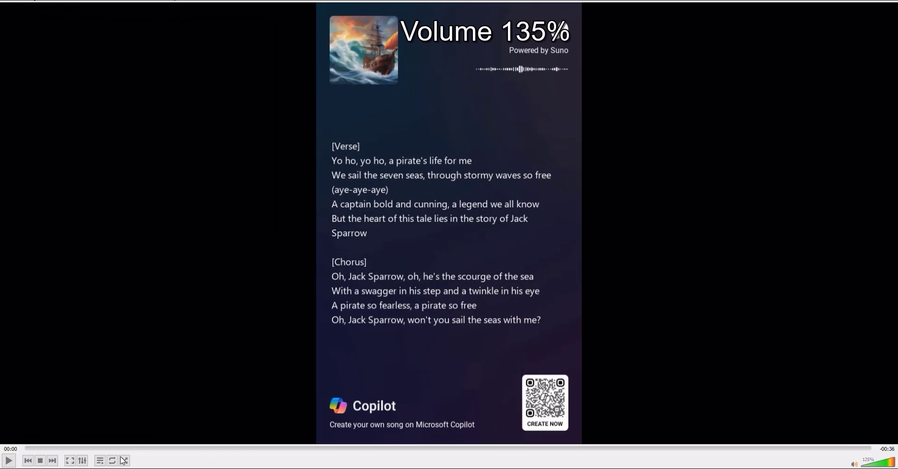
{"action": "left_click", "coordinate": [27, 450]}
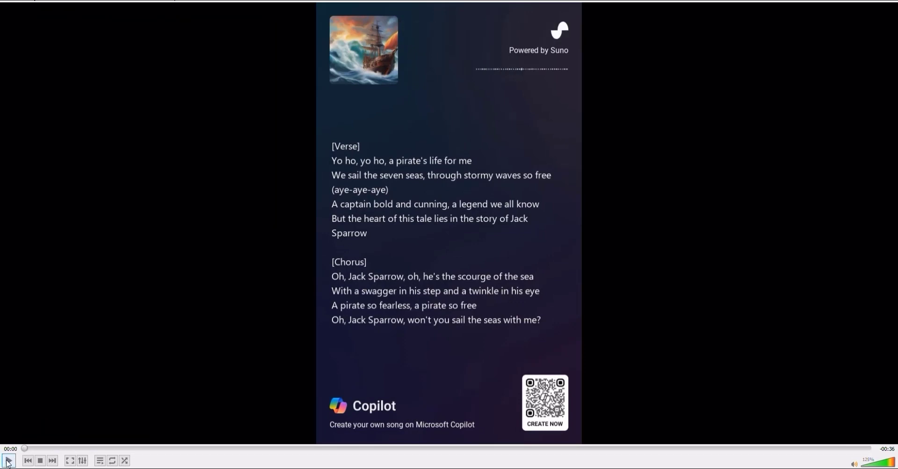
{"action": "left_click", "coordinate": [8, 460]}
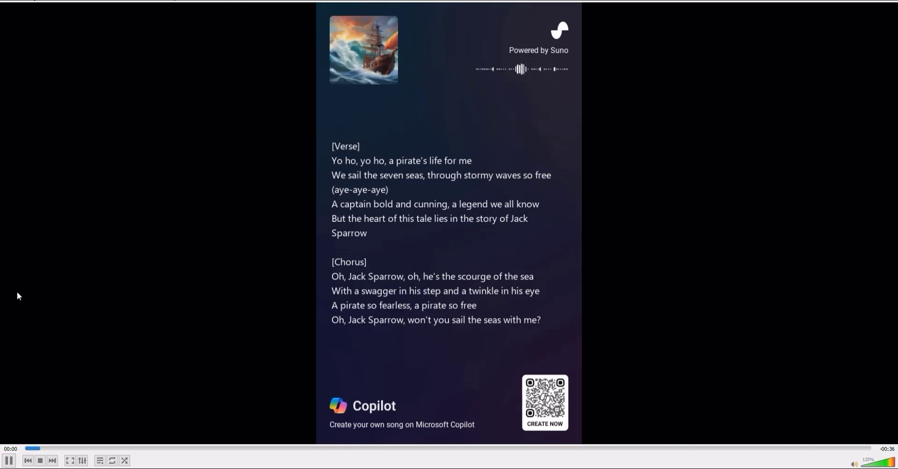